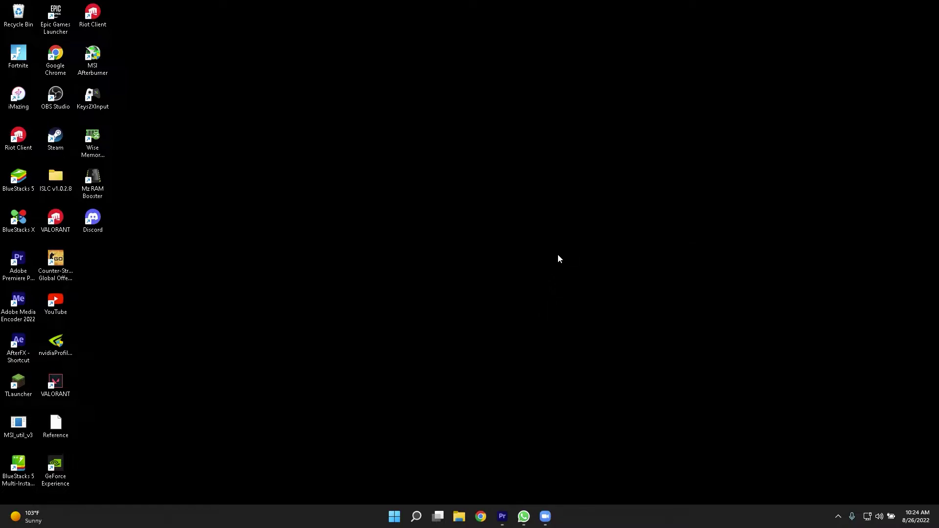
# Step: Open the Windows Start menu from the taskbar Start button
pyautogui.click(393, 523)
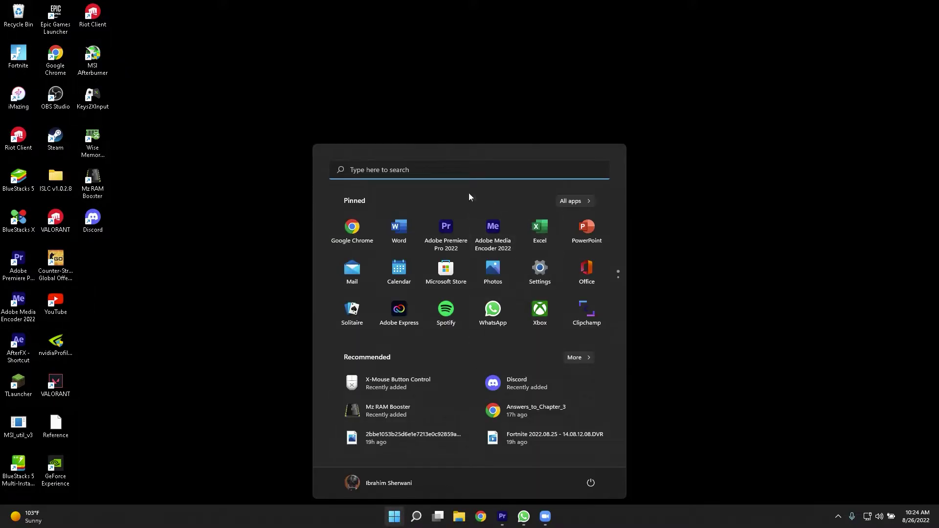
# Step: Launch the Settings app by searching 'sett'
pyautogui.click(471, 178)
pyautogui.write('sett')
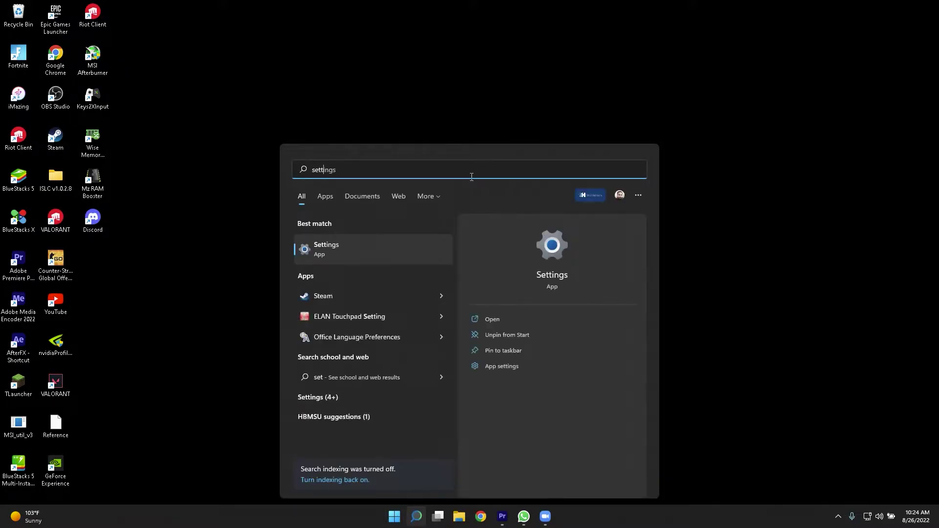
pyautogui.press('Return')
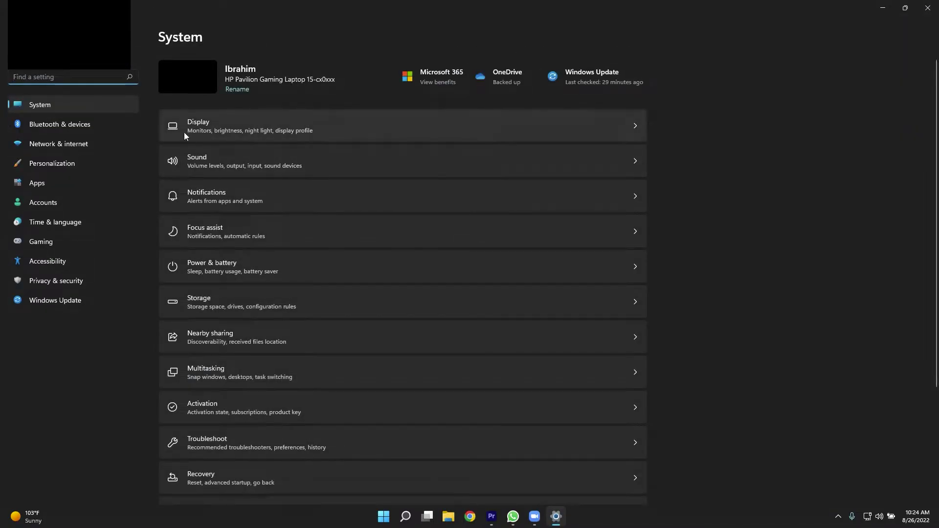
# Step: In Advanced display, select Display 2 (VG271 S) and keep its refresh rate at 165 Hz
pyautogui.click(217, 131)
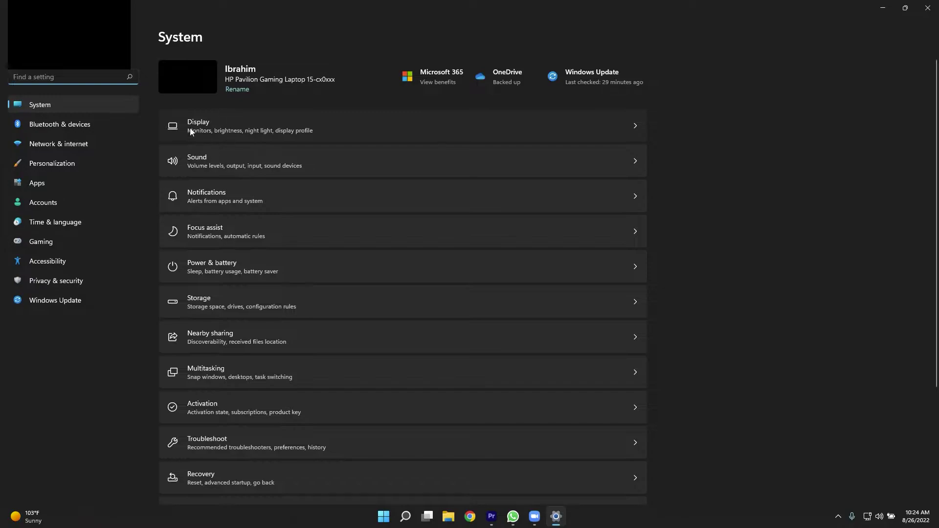
pyautogui.scroll(-5, 274, 317)
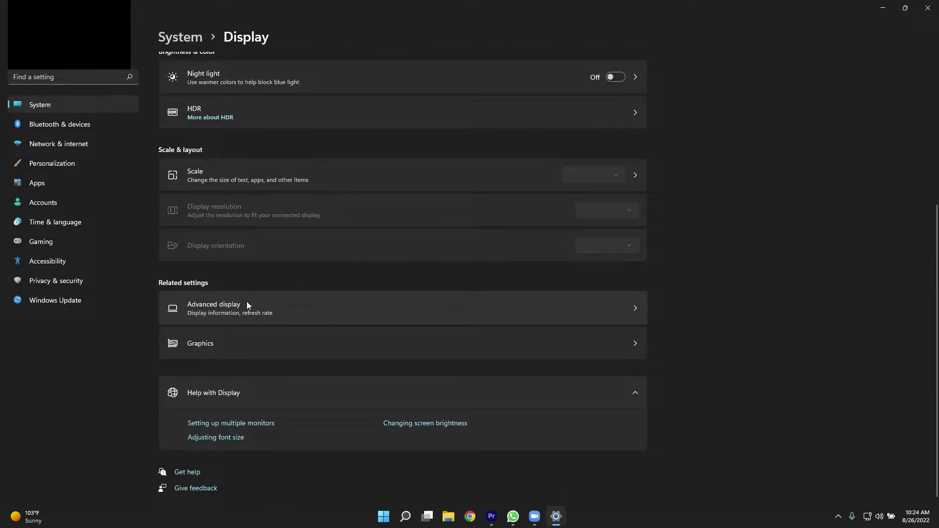
pyautogui.click(260, 312)
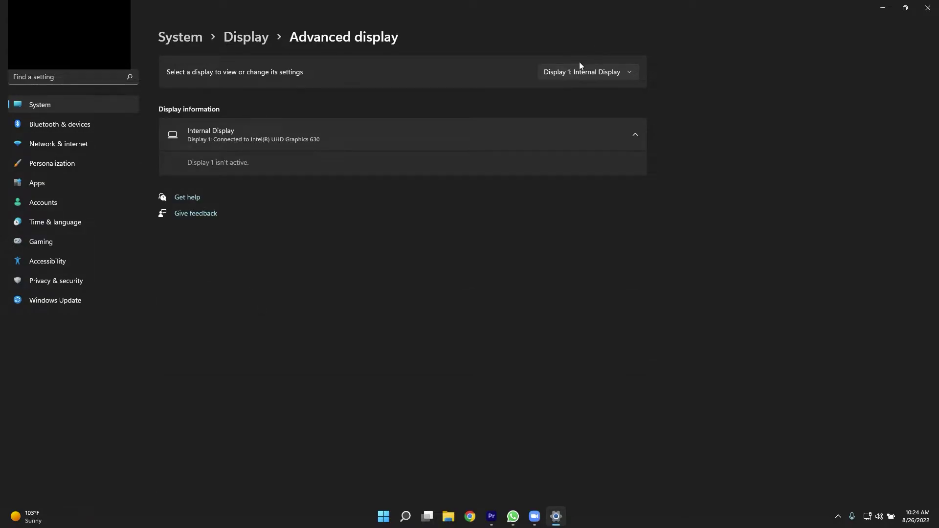
pyautogui.click(580, 71)
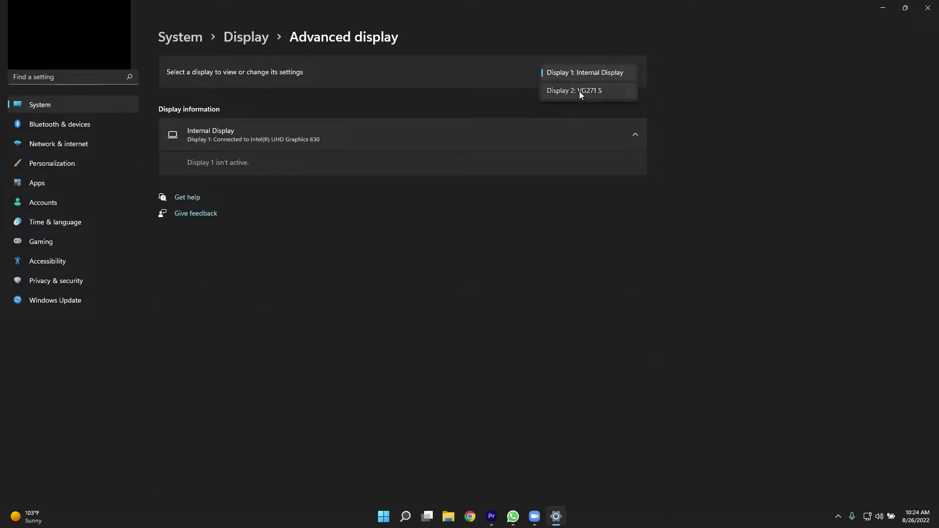
pyautogui.click(580, 92)
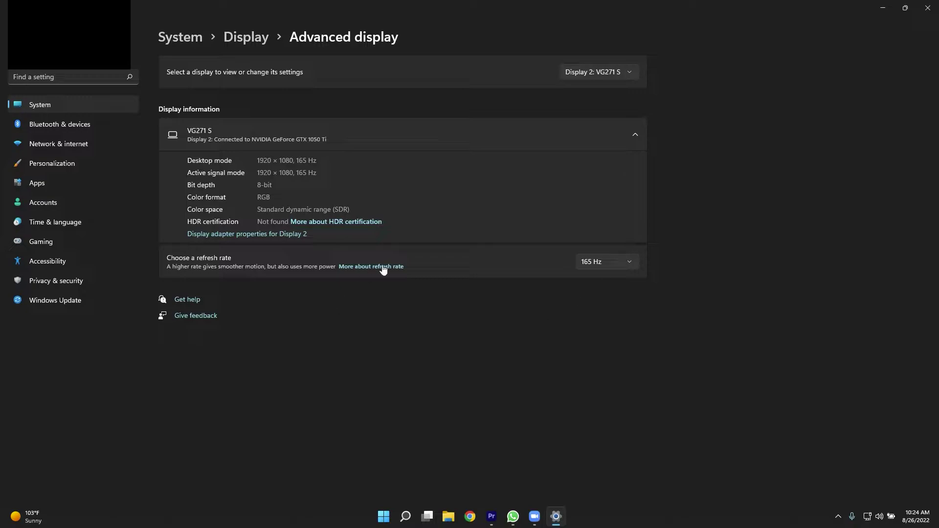
pyautogui.click(600, 266)
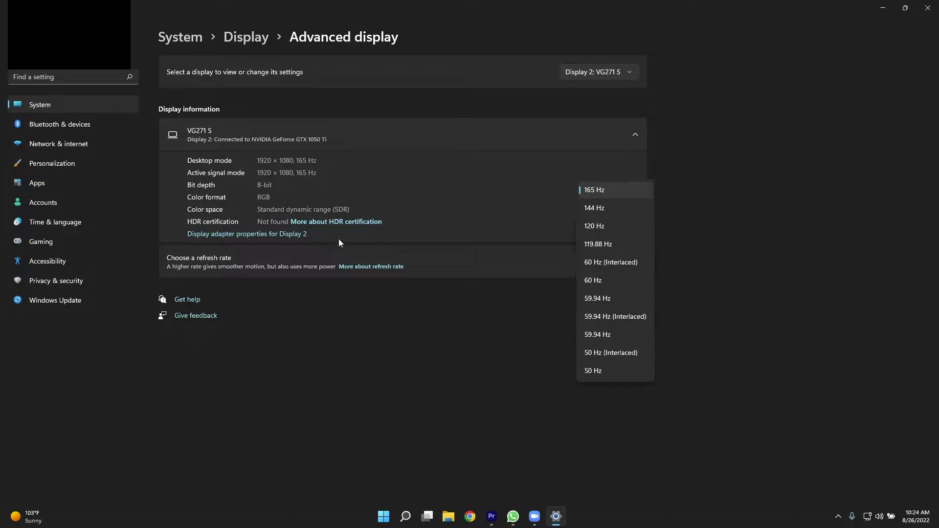
pyautogui.click(429, 314)
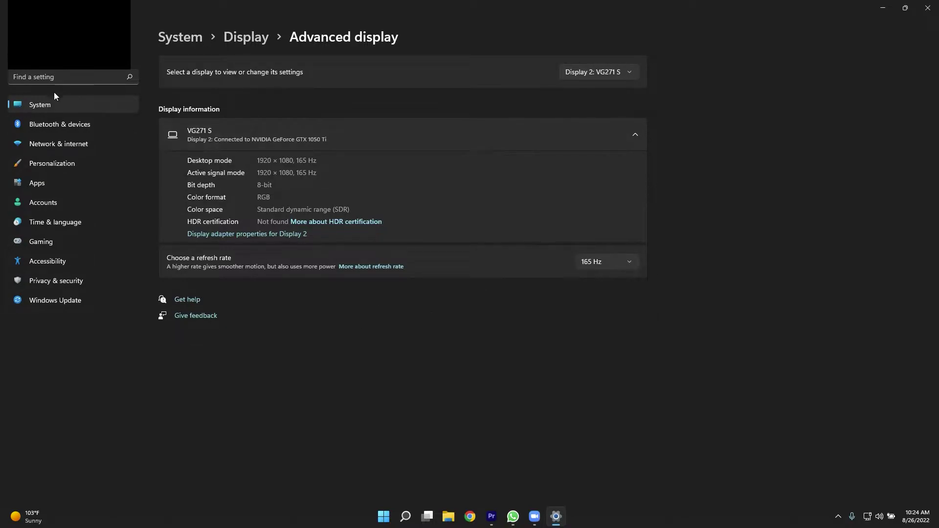
# Step: Switch off notifications from all apps, then check that Focus assist is Off
pyautogui.click(185, 37)
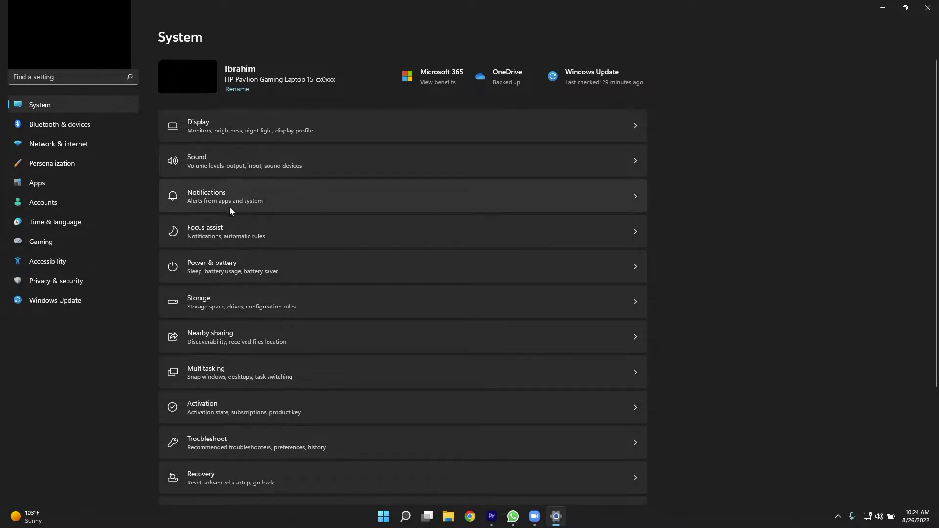
pyautogui.click(202, 199)
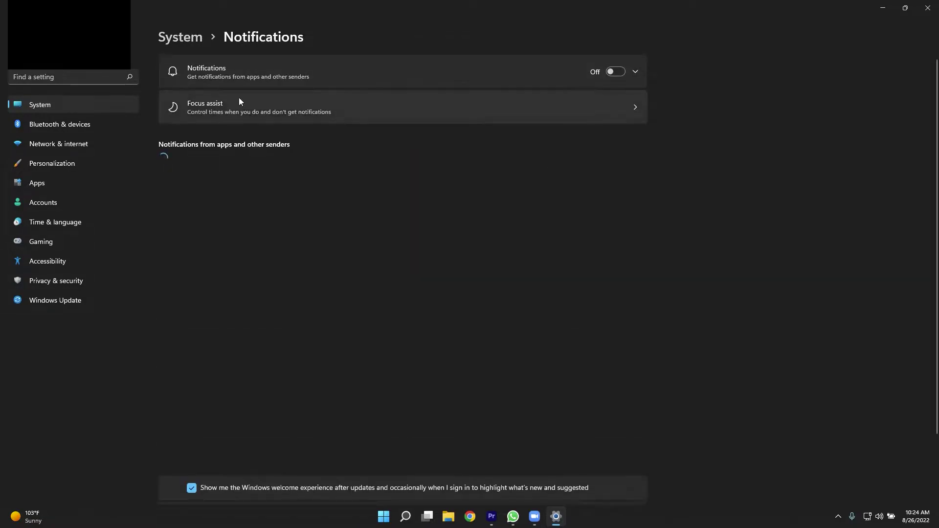
pyautogui.click(616, 72)
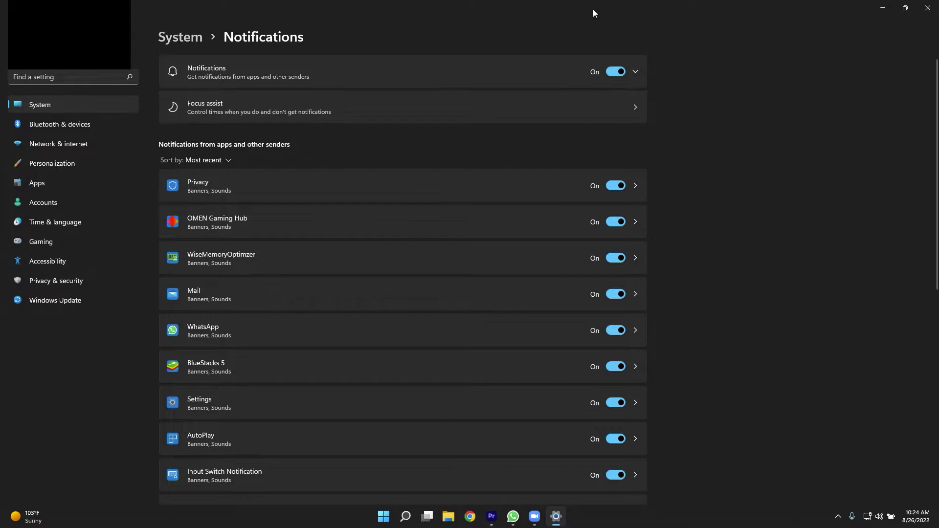
pyautogui.click(616, 73)
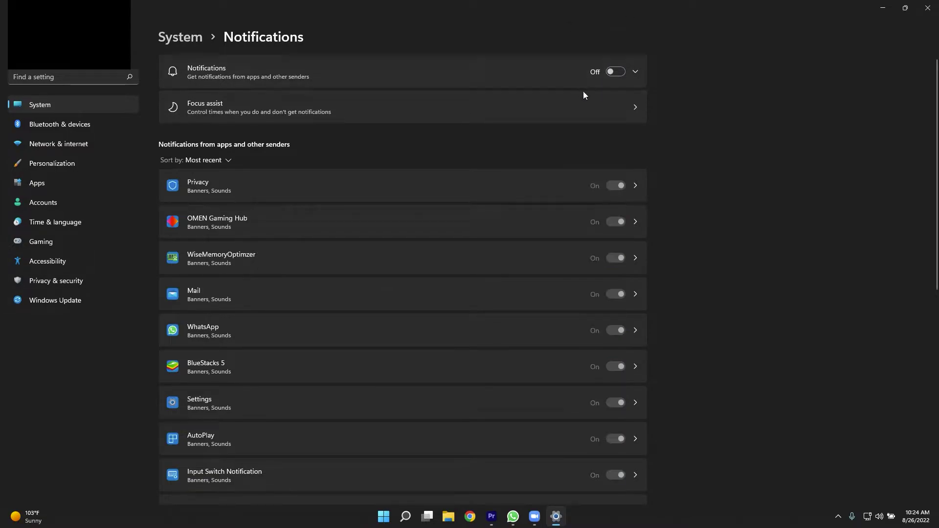
pyautogui.scroll(-5, 588, 147)
pyautogui.scroll(5, 601, 146)
pyautogui.click(251, 116)
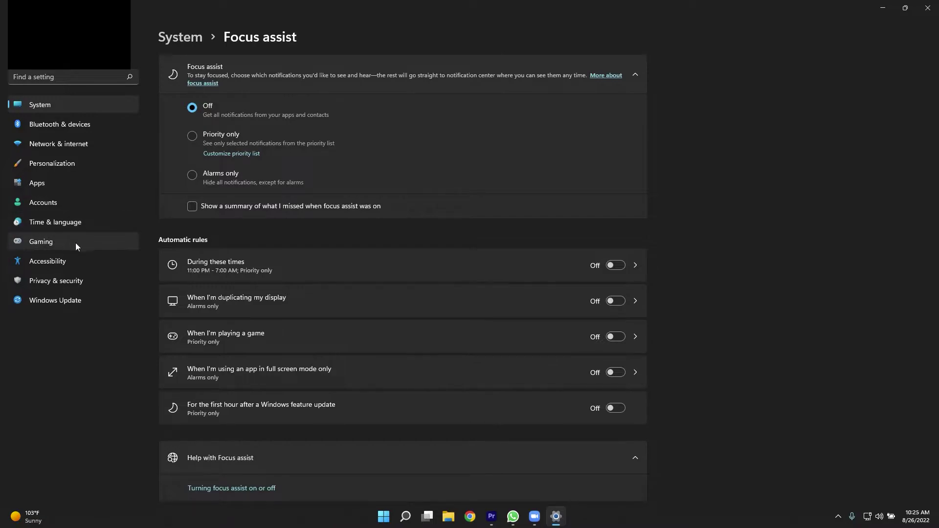
# Step: Review the Xbox Game Bar options under Gaming settings
pyautogui.click(33, 242)
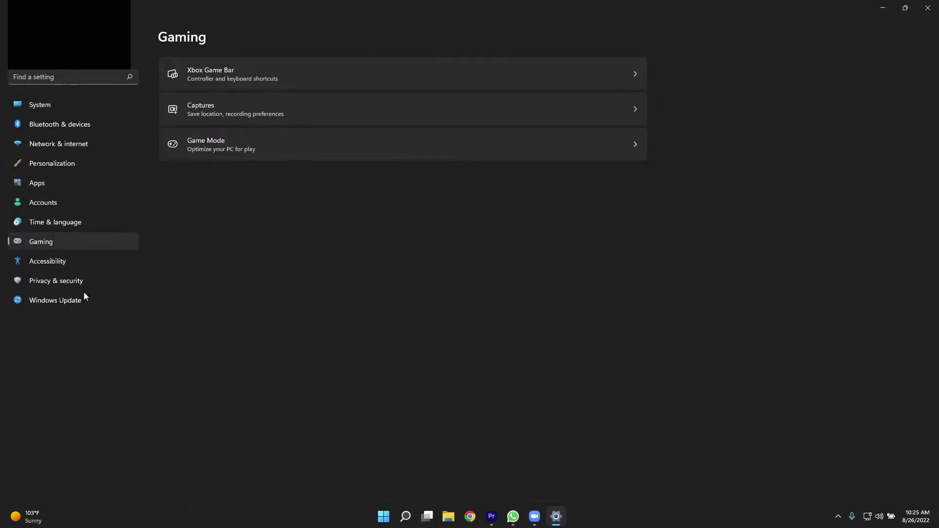
pyautogui.click(223, 69)
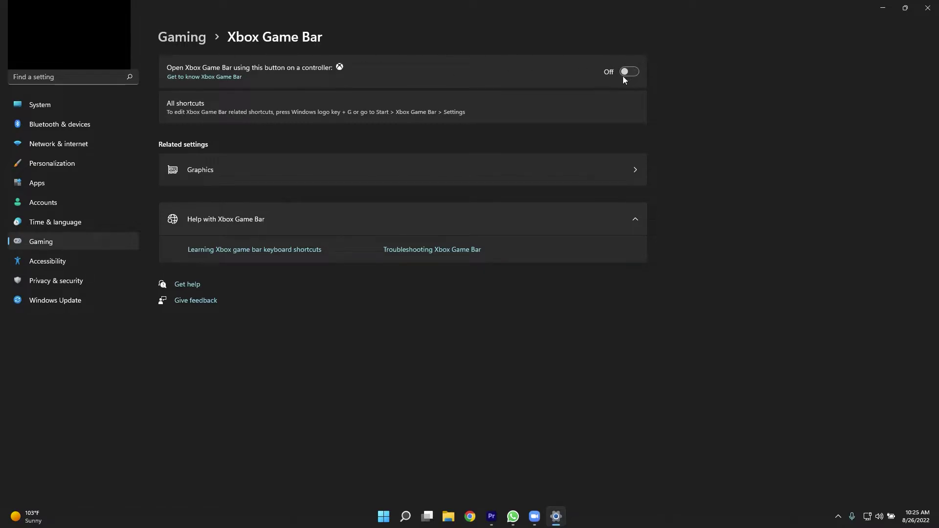
pyautogui.click(191, 38)
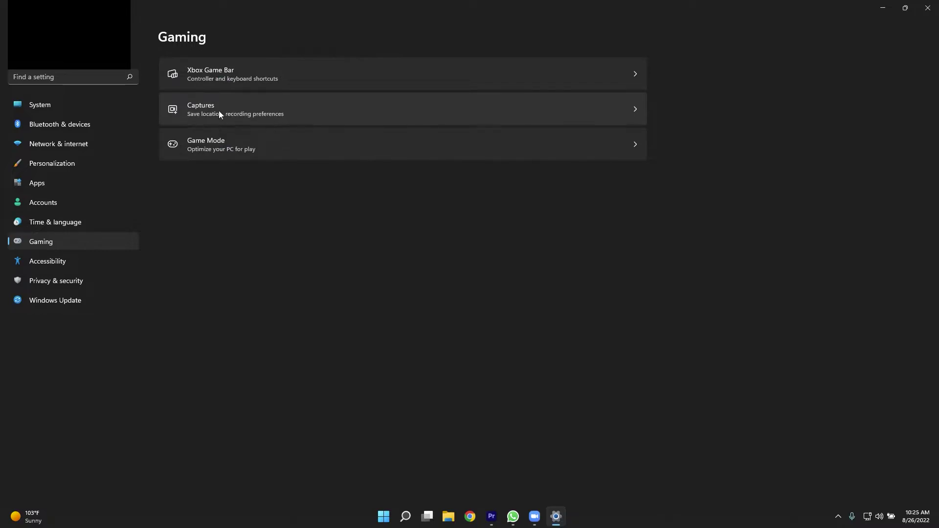
# Step: Check that Captures has background recording and audio capture off, and that Game Mode is on
pyautogui.click(239, 112)
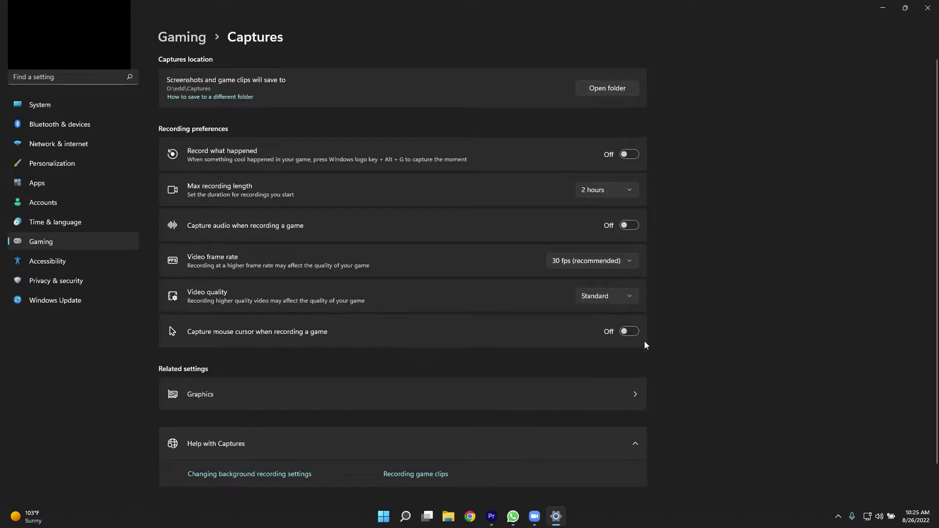
pyautogui.scroll(-2, 604, 389)
pyautogui.scroll(2, 603, 390)
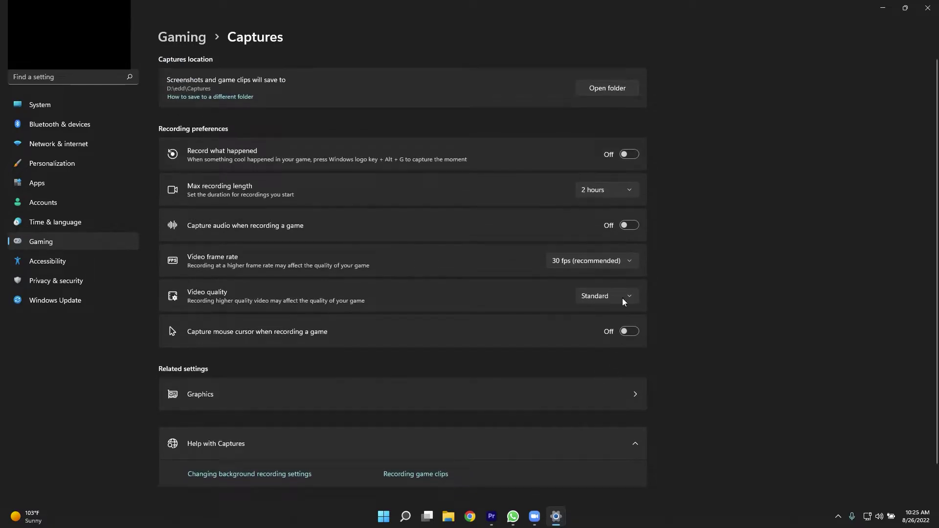
pyautogui.click(183, 43)
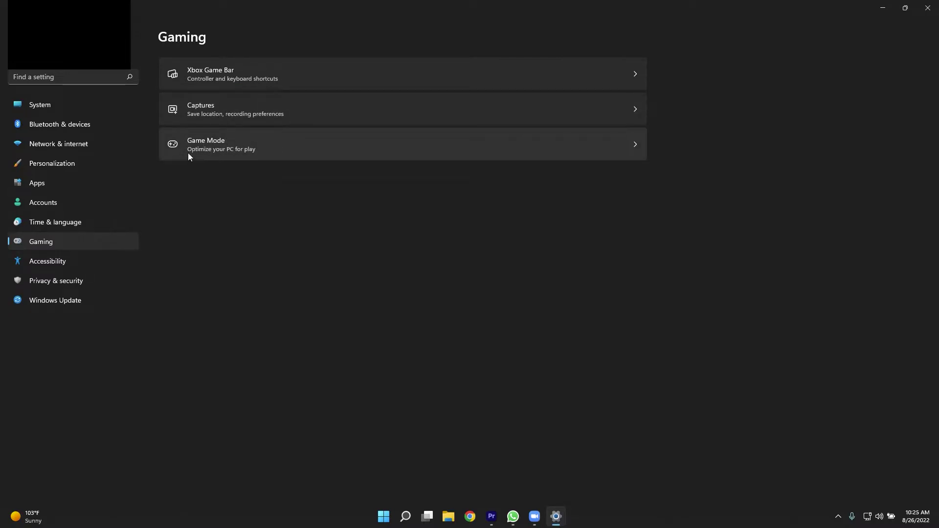
pyautogui.click(204, 145)
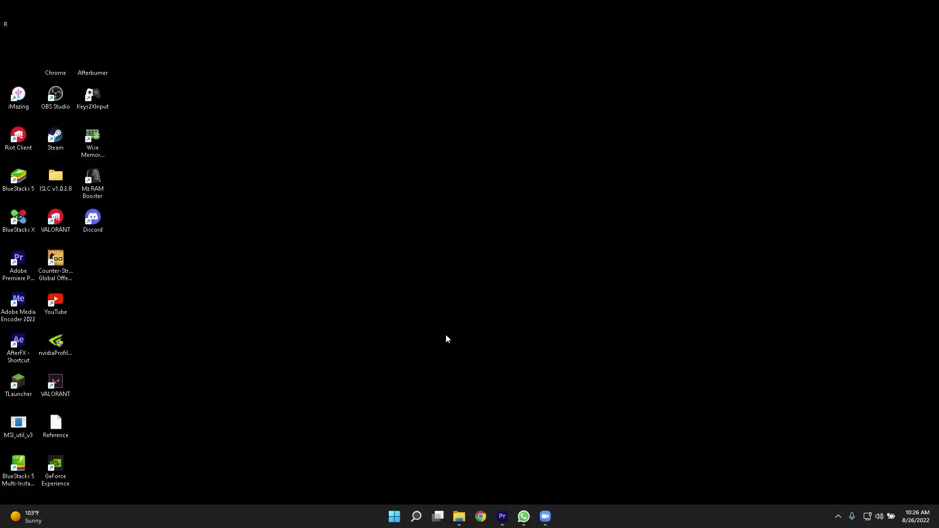
# Step: Launch NVIDIA Control Panel from the desktop's full 'Show more options' menu
pyautogui.rightClick(447, 288)
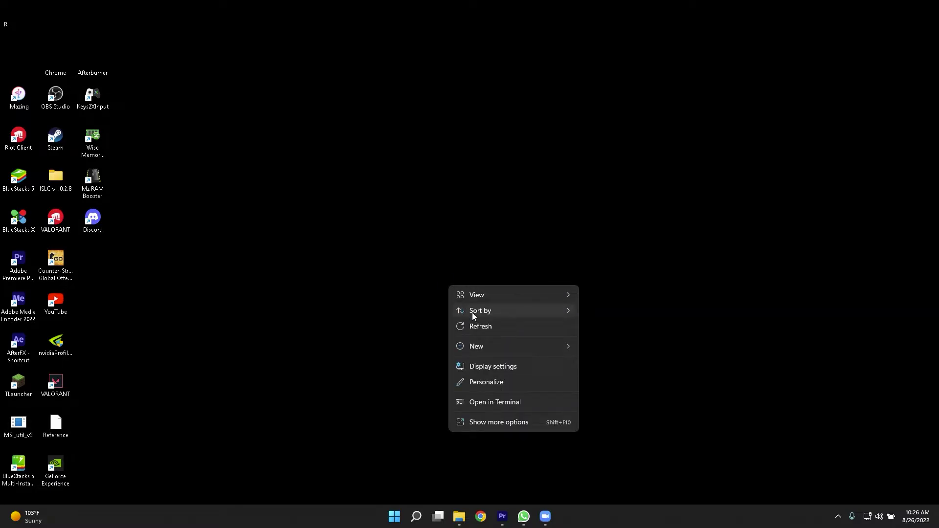
pyautogui.click(495, 424)
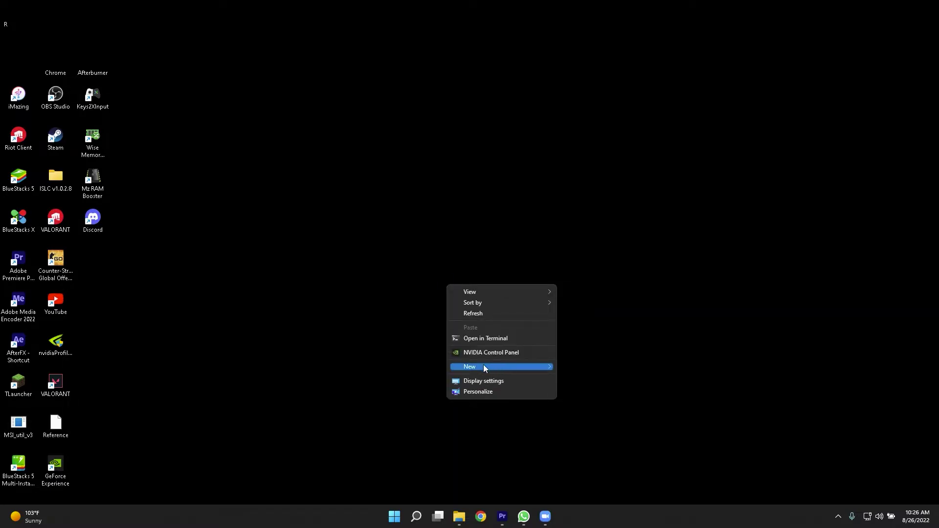
pyautogui.click(512, 353)
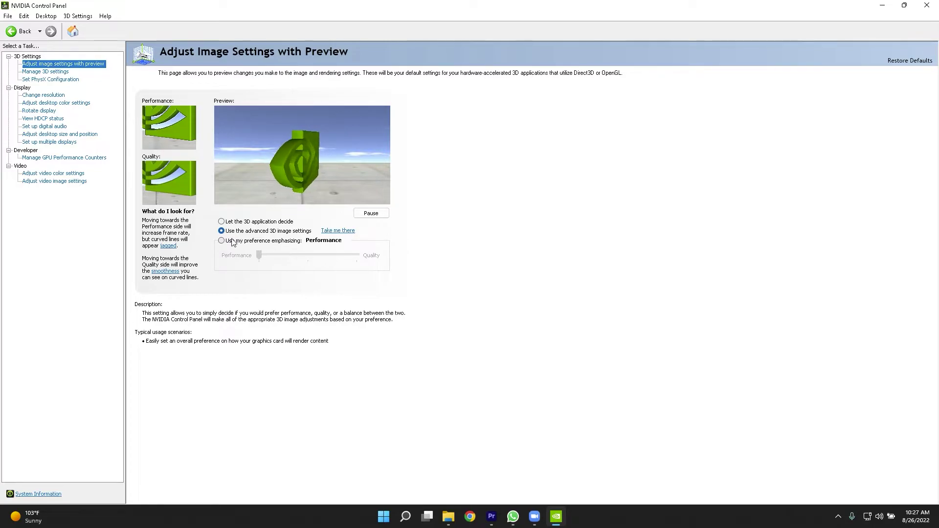
# Step: Select 'Use the advanced 3D image settings' and go to the advanced 3D settings page
pyautogui.click(221, 241)
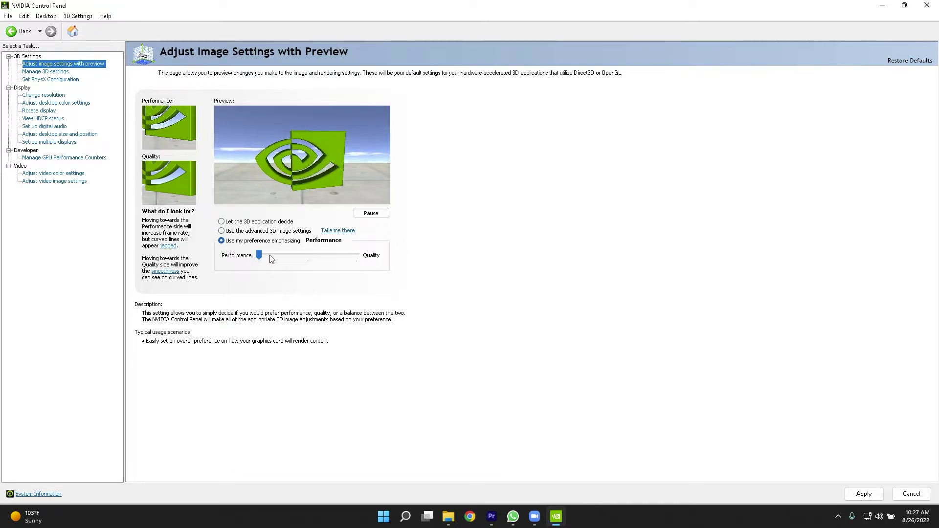
pyautogui.moveTo(260, 255)
pyautogui.mouseDown()
pyautogui.moveTo(308, 255)
pyautogui.moveTo(259, 255)
pyautogui.mouseUp()
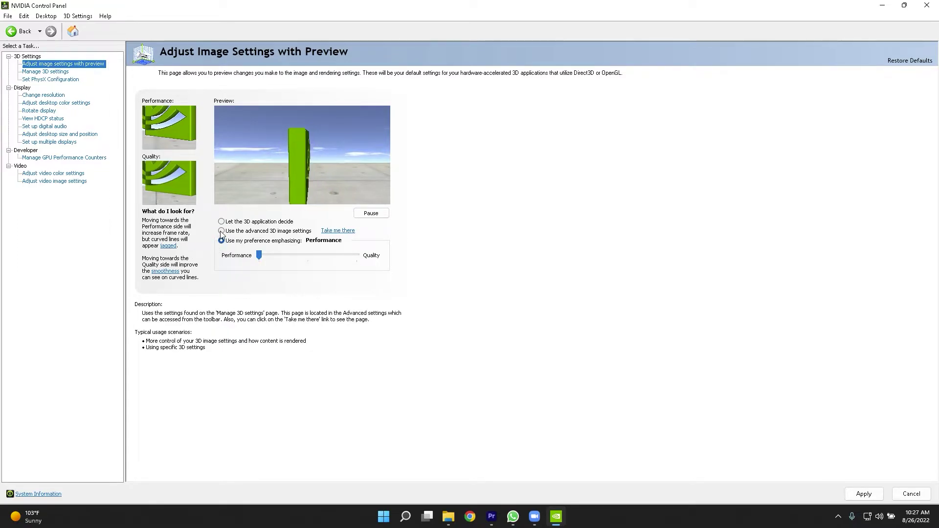
pyautogui.moveTo(221, 231)
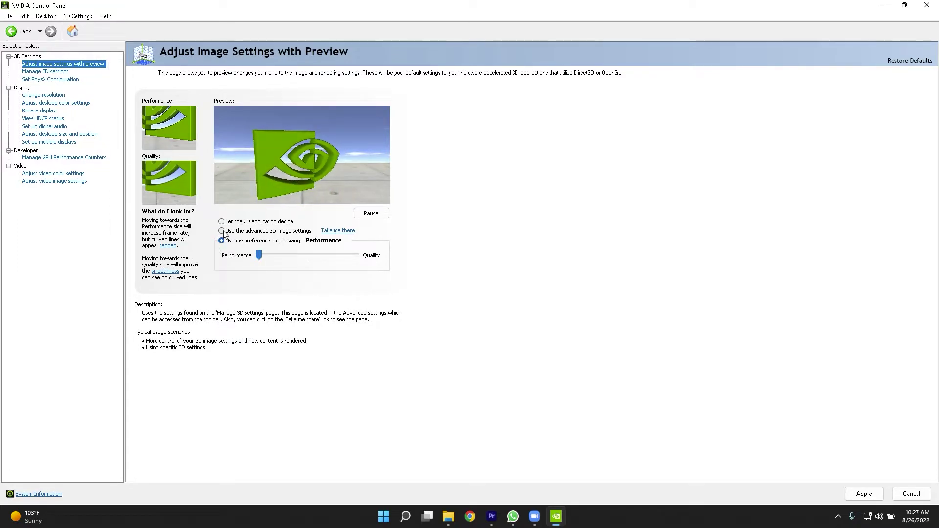
pyautogui.click(222, 232)
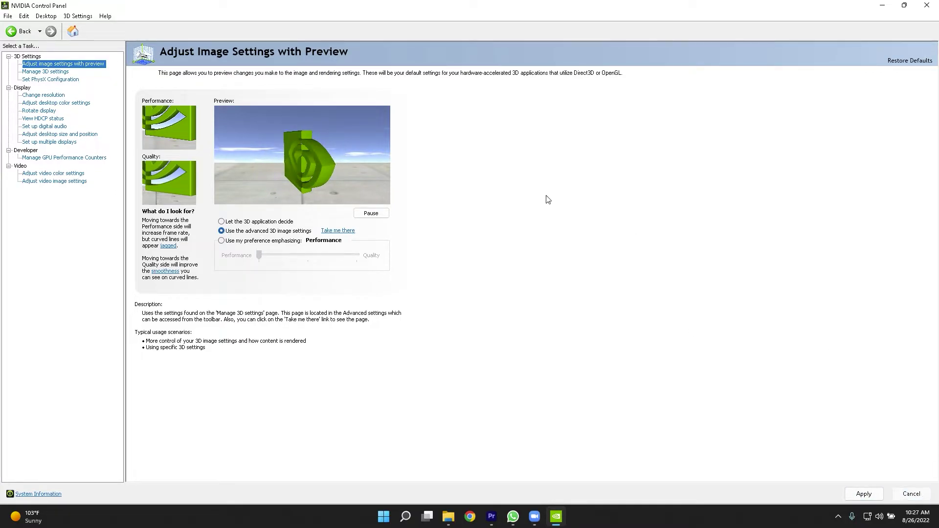
pyautogui.click(340, 231)
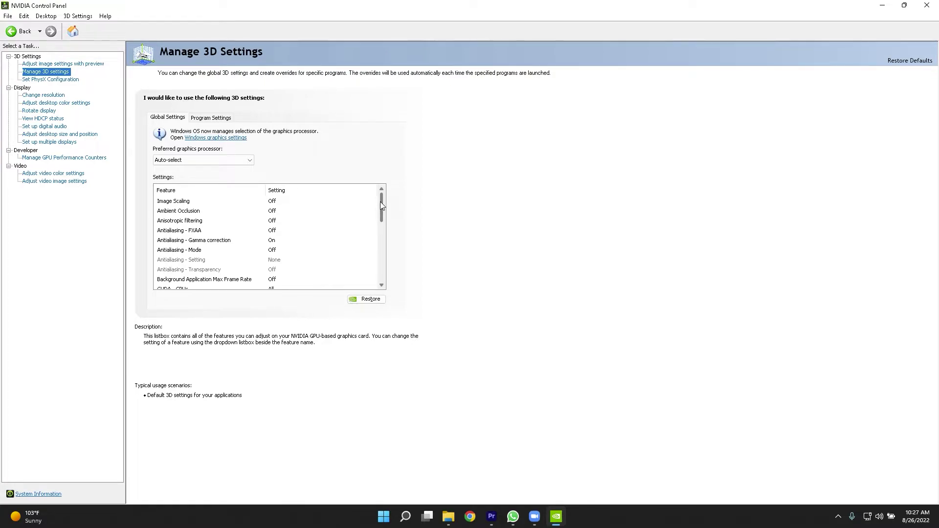
# Step: Scroll through the Global Settings feature list, then check the Desktop menu options
pyautogui.scroll(-10, 383, 206)
pyautogui.scroll(10, 383, 203)
pyautogui.moveTo(382, 198)
pyautogui.mouseDown()
pyautogui.moveTo(377, 268)
pyautogui.moveTo(378, 203)
pyautogui.mouseUp()
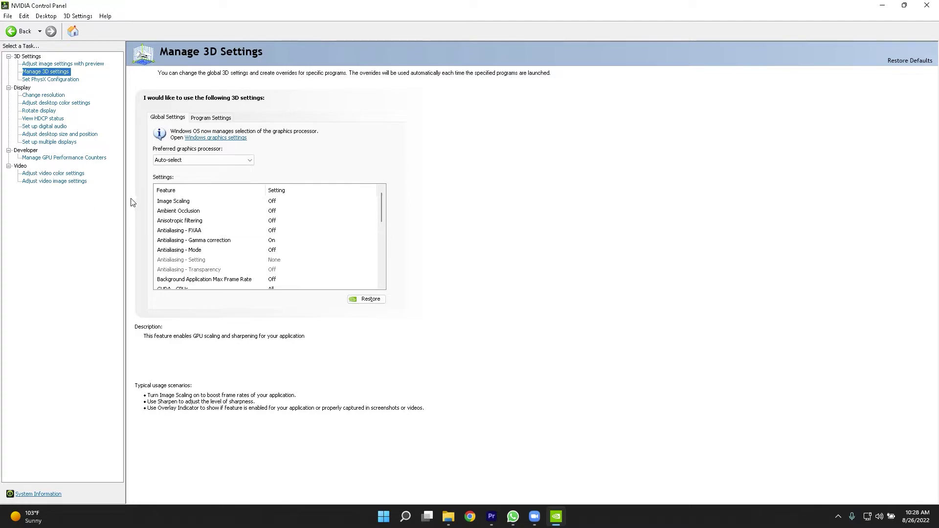
pyautogui.click(45, 19)
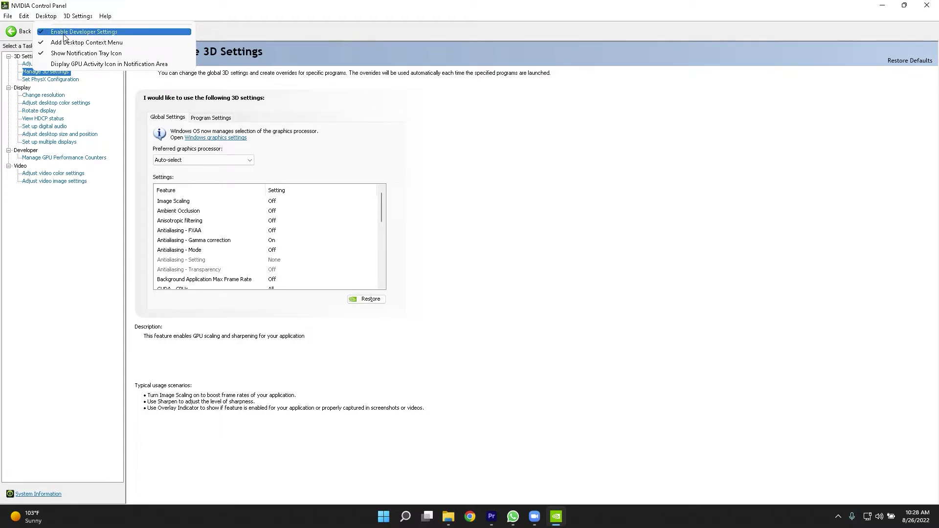
# Step: Close the Desktop menu and open Developer > Manage GPU Performance Counters
pyautogui.click(71, 197)
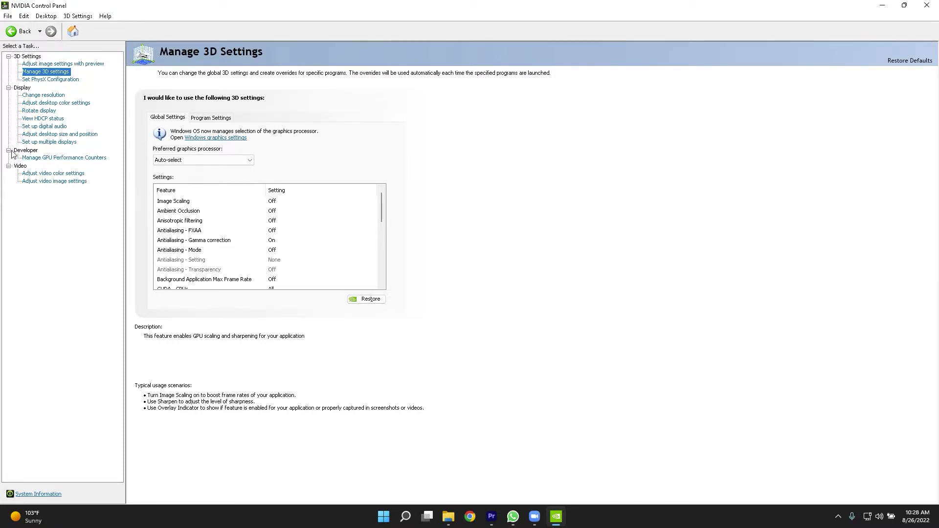
pyautogui.click(45, 158)
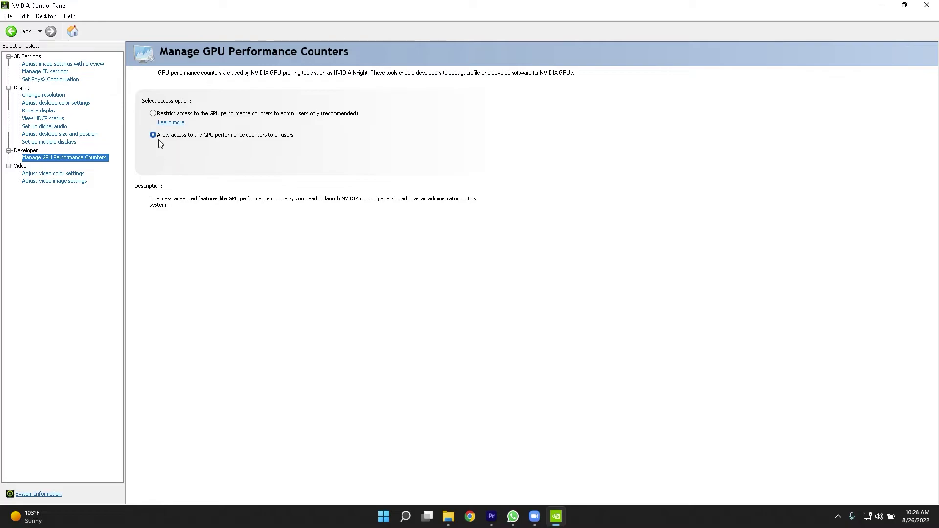
# Step: Show the desktop, then open and close the Start menu search panel
pyautogui.press('super+d')
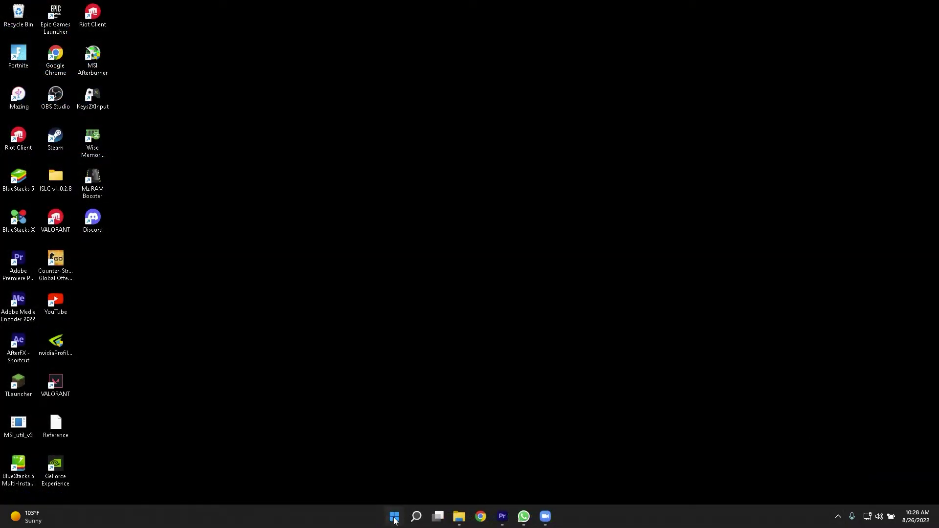
pyautogui.click(395, 516)
pyautogui.click(394, 167)
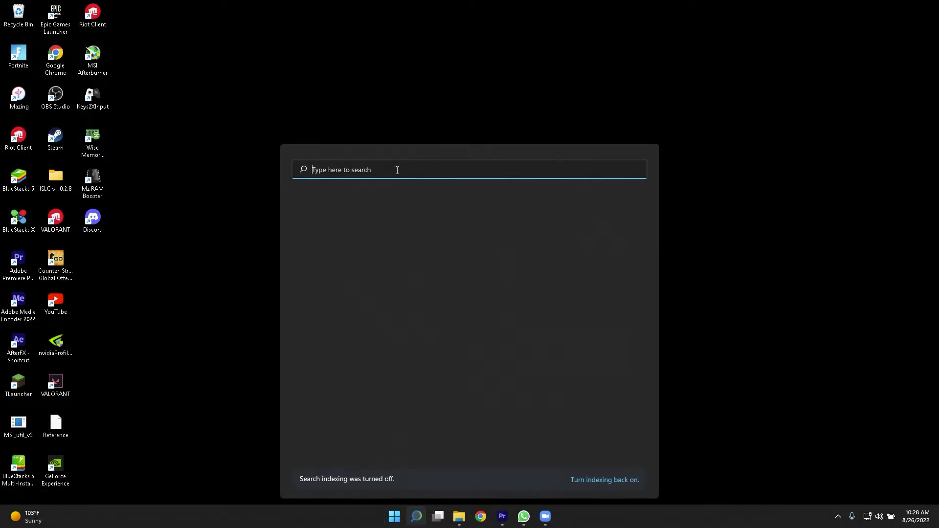
pyautogui.click(718, 132)
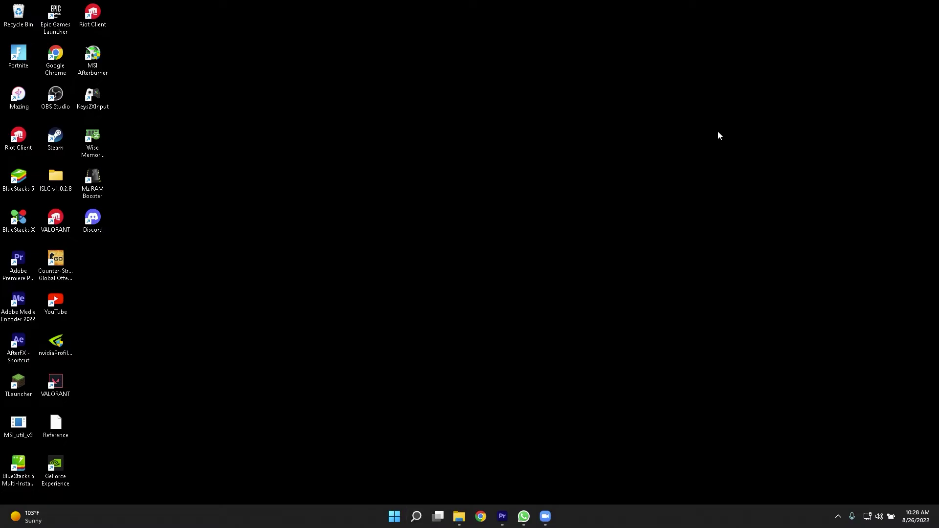
# Step: Open MSI Afterburner from the tray, showing core +196 and memory +320, and reposition its window
pyautogui.click(839, 512)
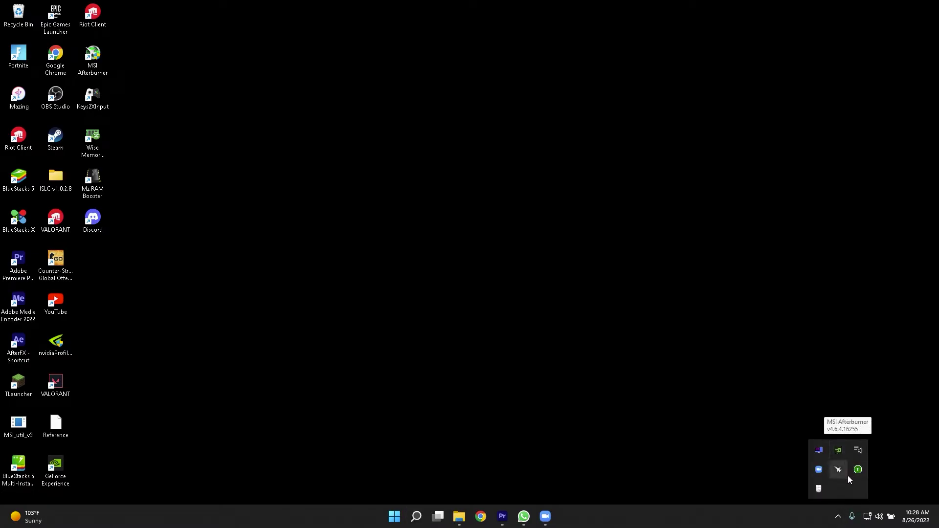
pyautogui.click(838, 470)
pyautogui.moveTo(530, 112); pyautogui.dragTo(390, 160)
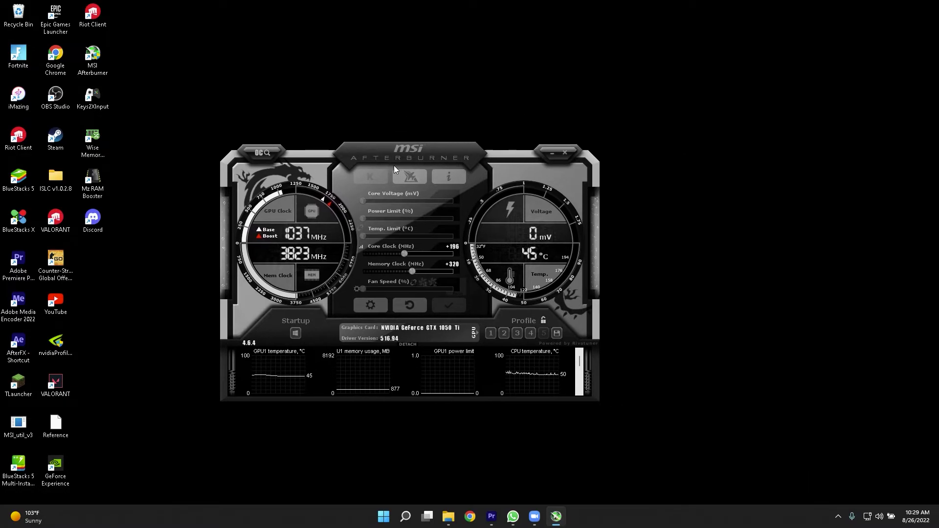
pyautogui.moveTo(433, 181); pyautogui.dragTo(466, 148)
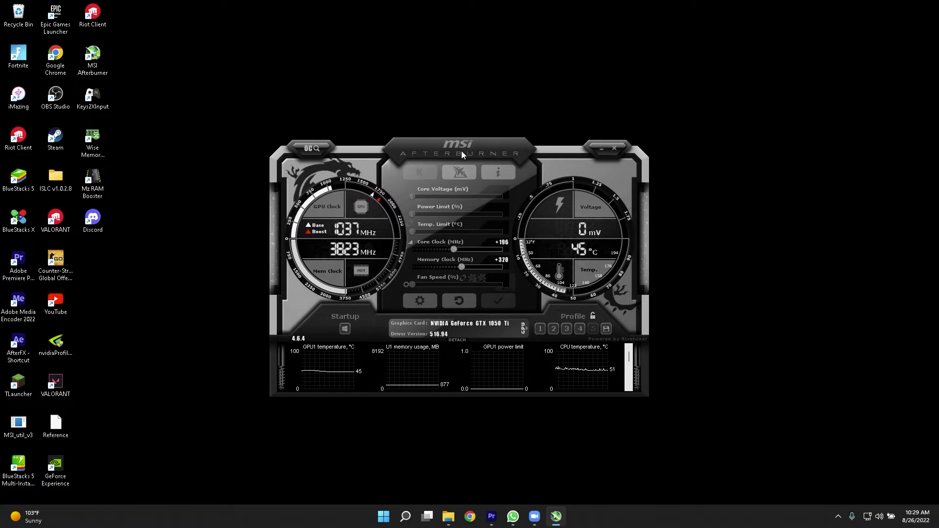
pyautogui.moveTo(497, 152); pyautogui.dragTo(474, 134)
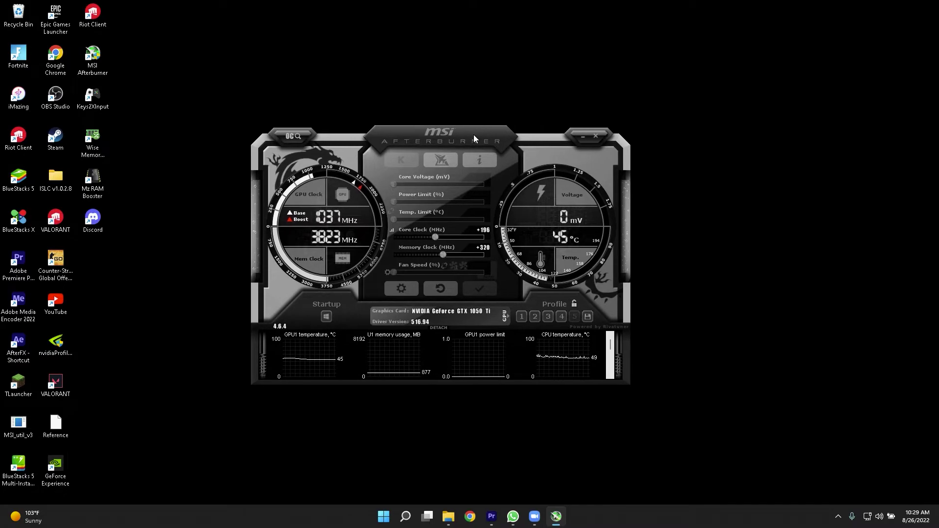
pyautogui.moveTo(473, 138); pyautogui.dragTo(441, 158)
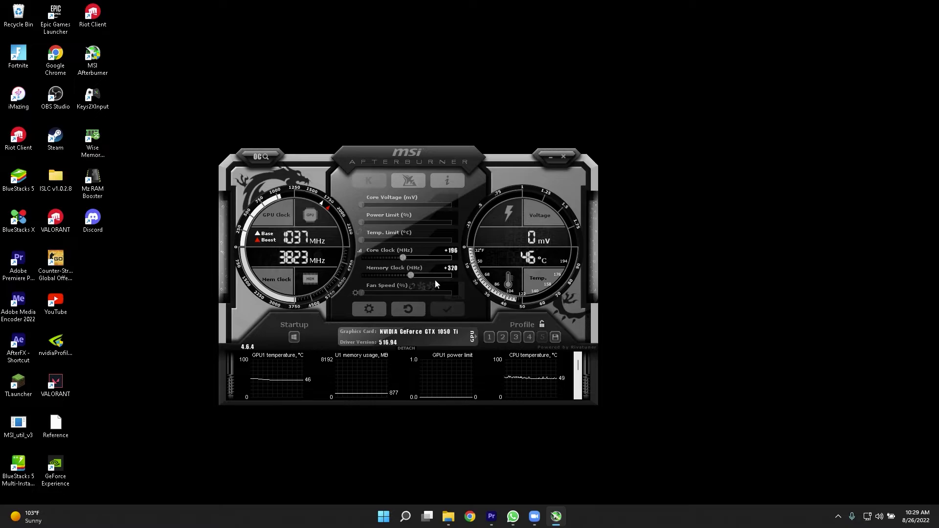
pyautogui.moveTo(435, 284); pyautogui.dragTo(410, 270)
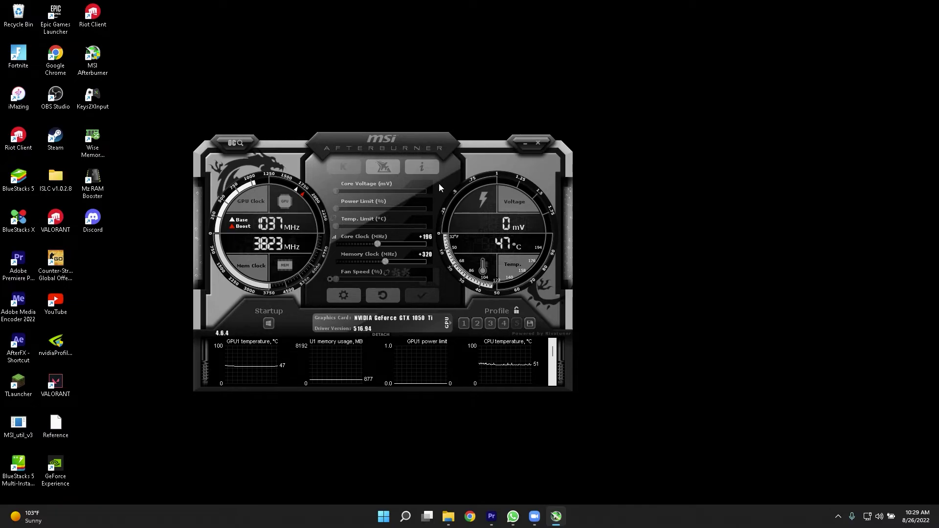
# Step: Minimize Afterburner, restore ThrottleStop from the tray to check Core i5-8300H readouts, then minimize it
pyautogui.click(527, 144)
pyautogui.click(826, 517)
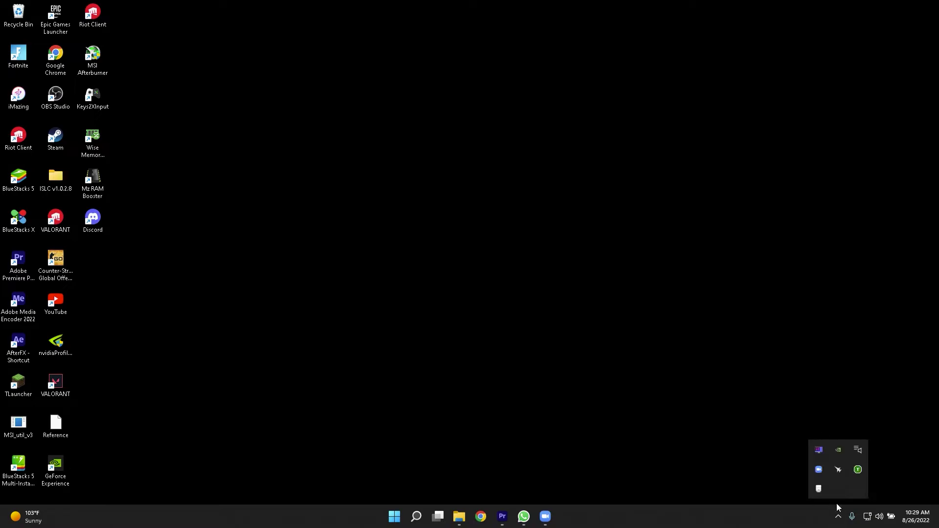
pyautogui.click(858, 470)
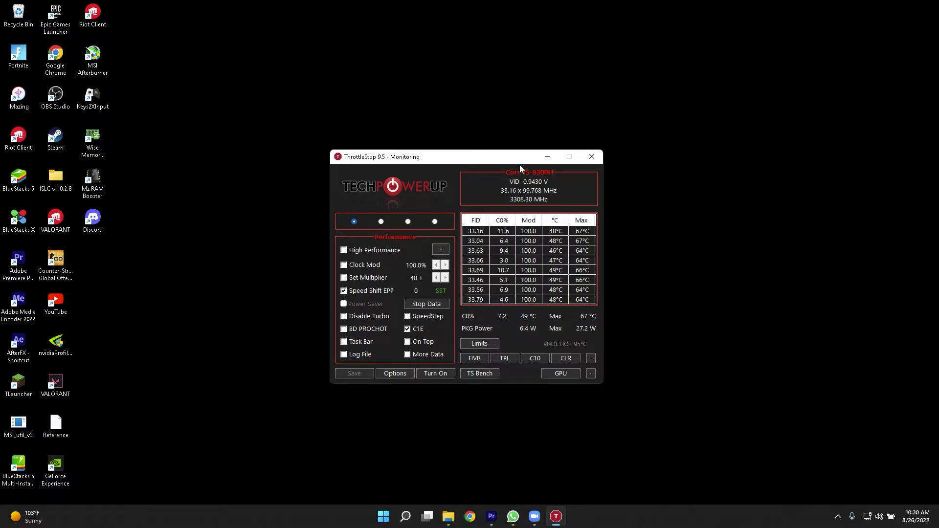
pyautogui.moveTo(513, 153); pyautogui.dragTo(507, 142)
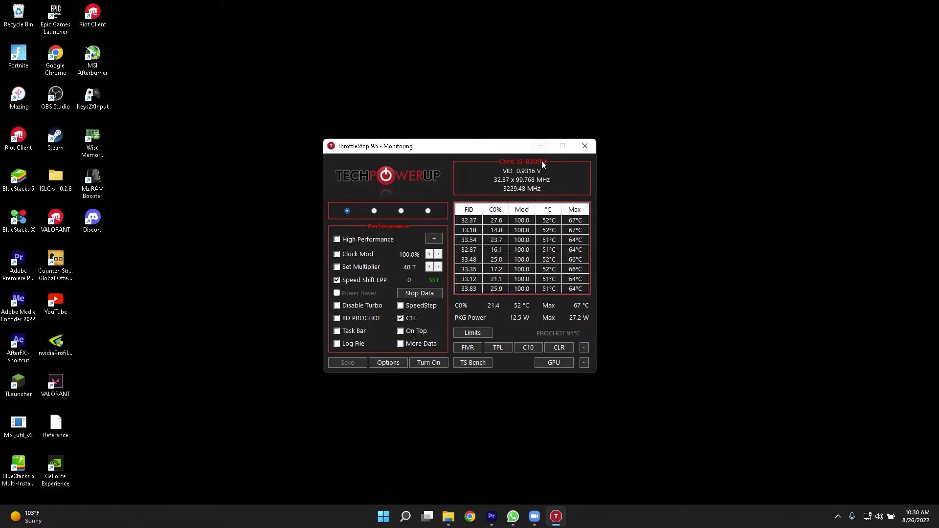
pyautogui.moveTo(518, 143); pyautogui.dragTo(521, 145)
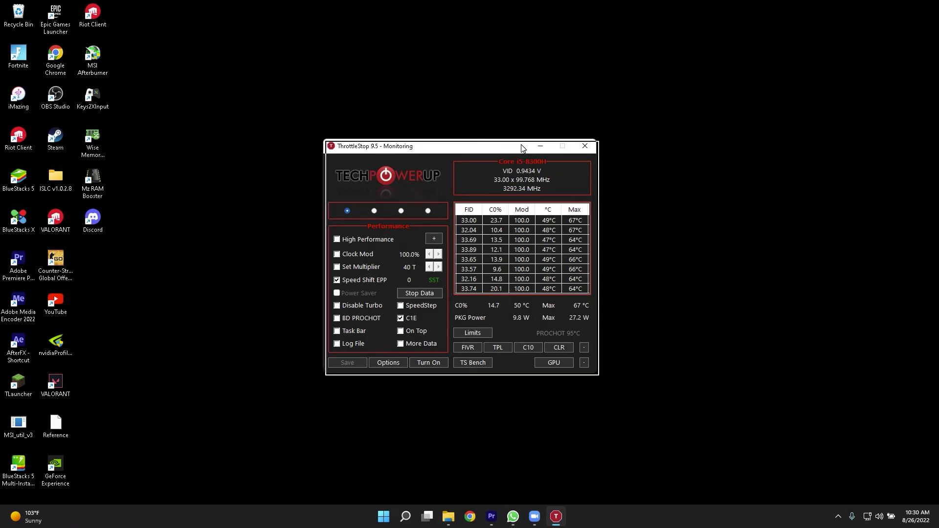
pyautogui.moveTo(522, 147); pyautogui.dragTo(529, 142)
pyautogui.click(554, 145)
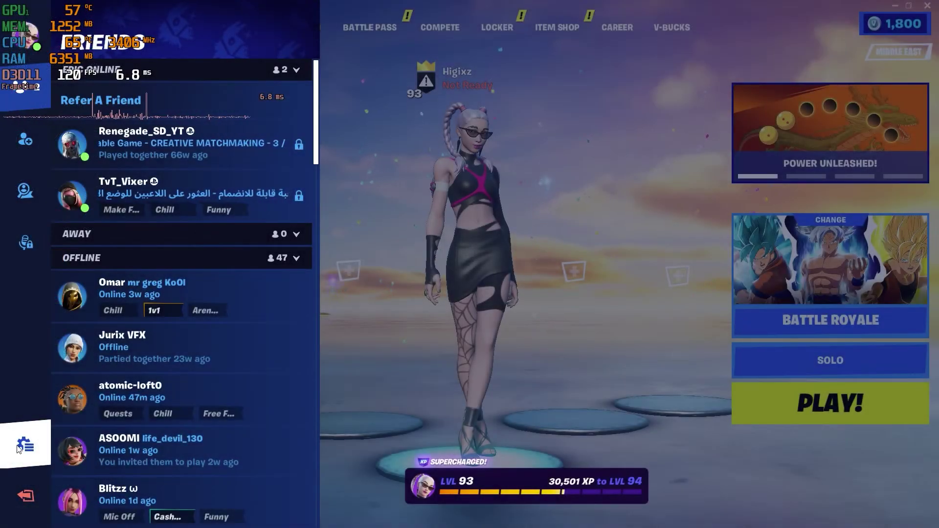
# Step: From Fortnite's main menu, go to Settings and lower the resolution to 1280x720
pyautogui.click(26, 445)
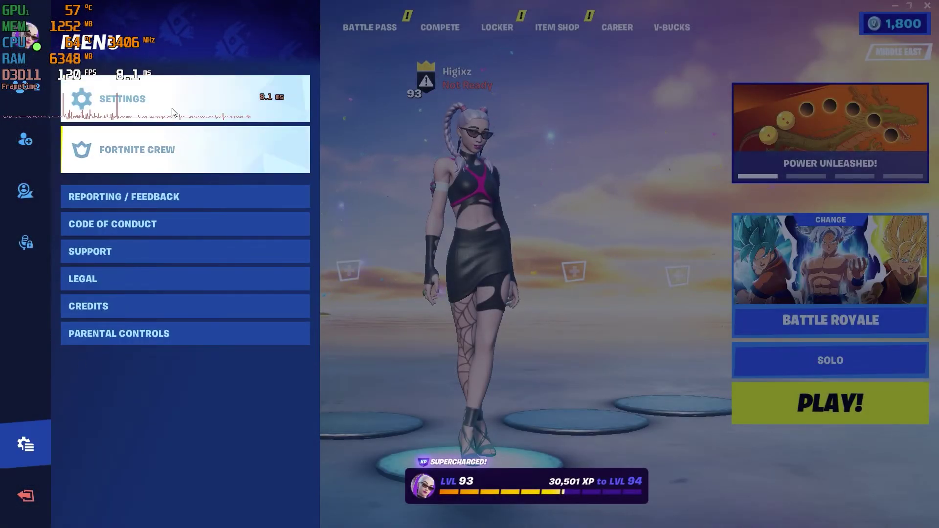
pyautogui.click(177, 94)
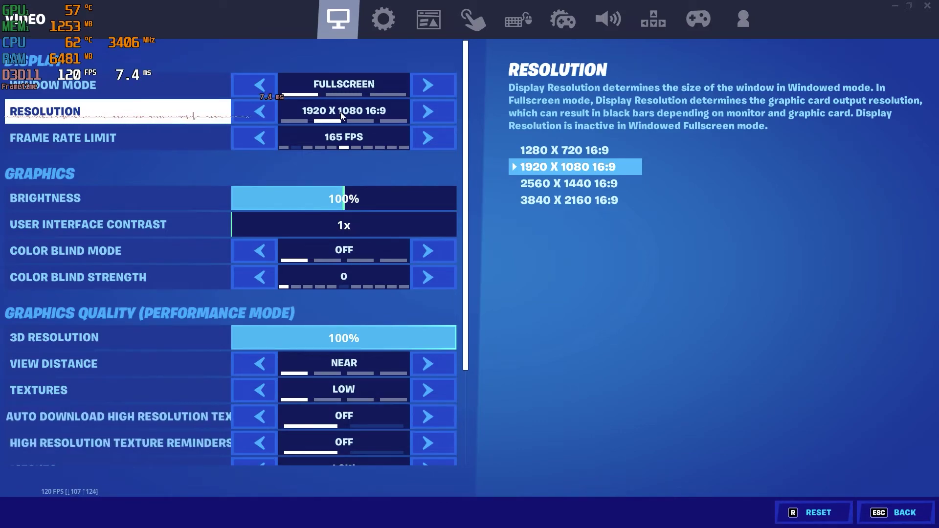
pyautogui.click(263, 111)
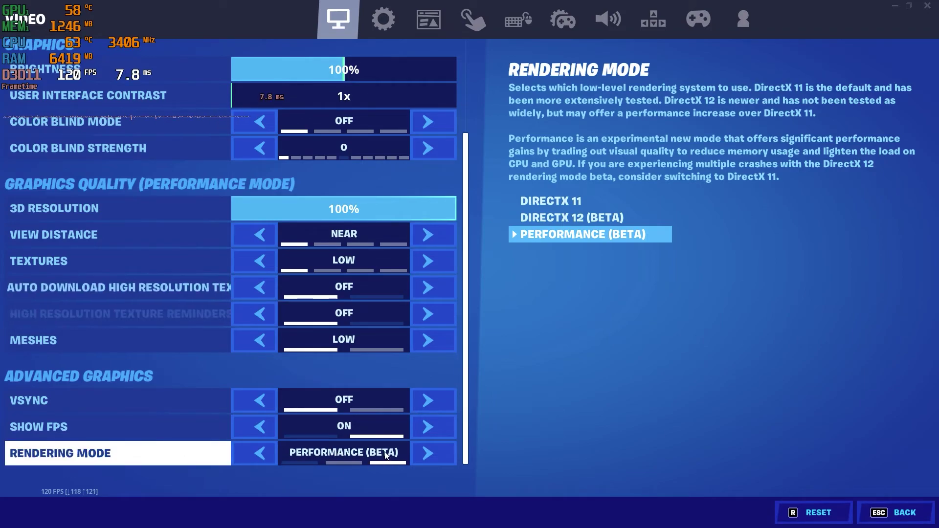
pyautogui.press('Up')
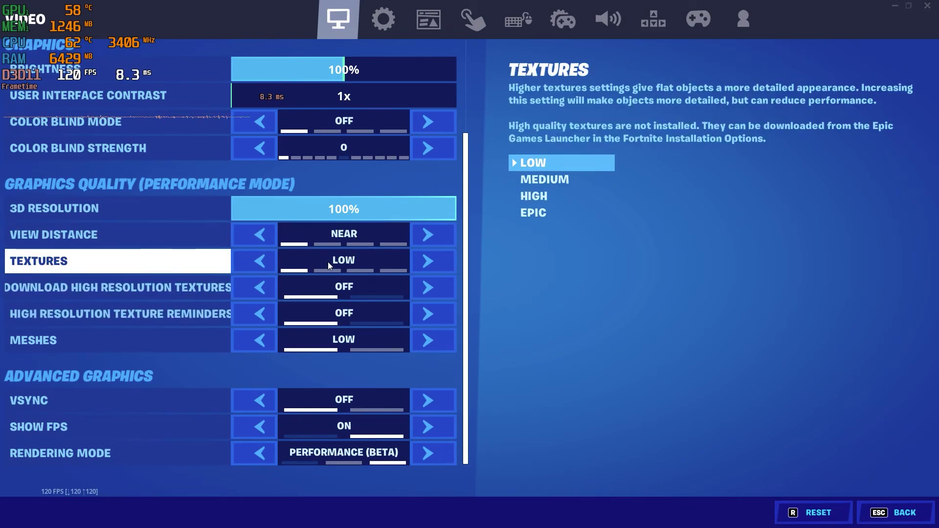
# Step: Change View Distance from Near to Medium, apply it, and go back to the Battle Royale lobby
pyautogui.click(435, 239)
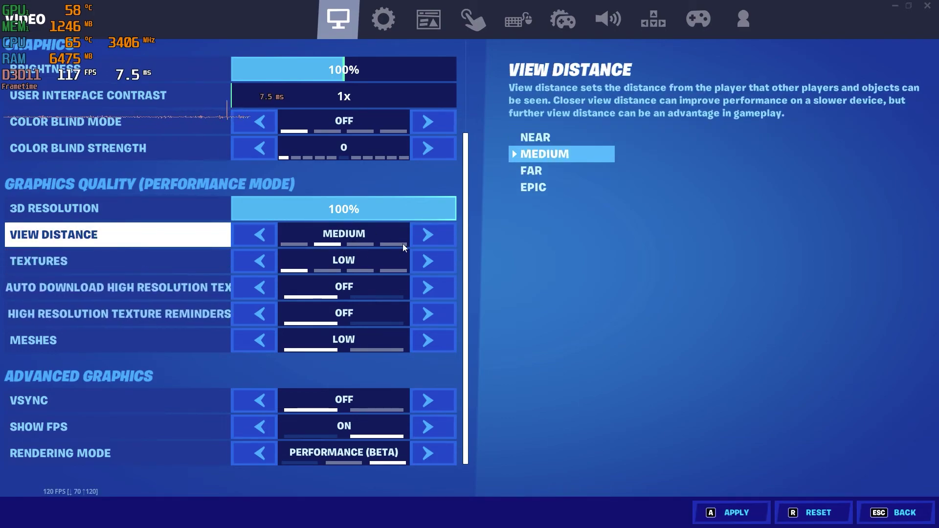
pyautogui.click(715, 514)
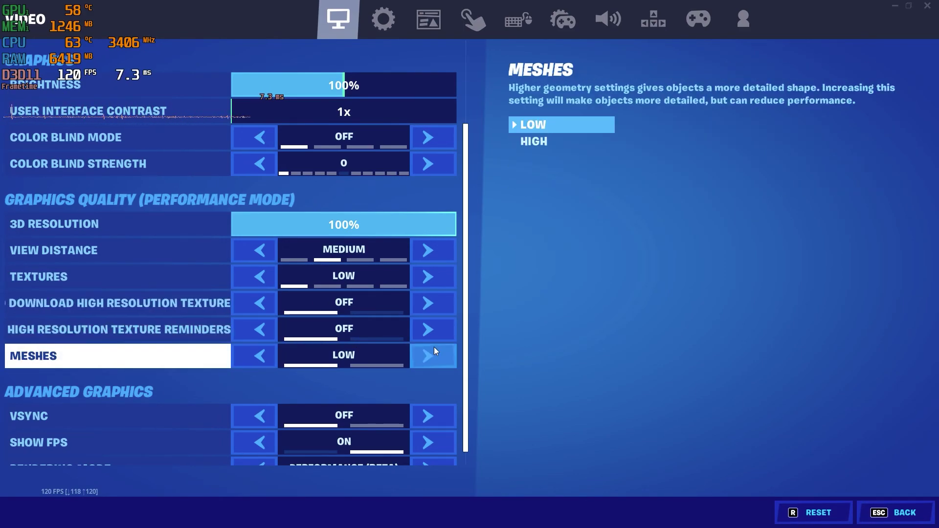
pyautogui.click(891, 512)
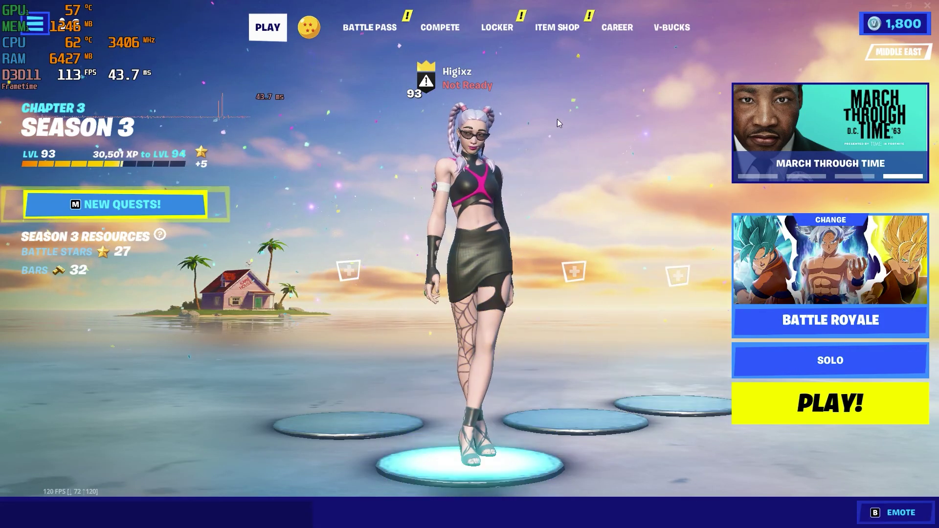